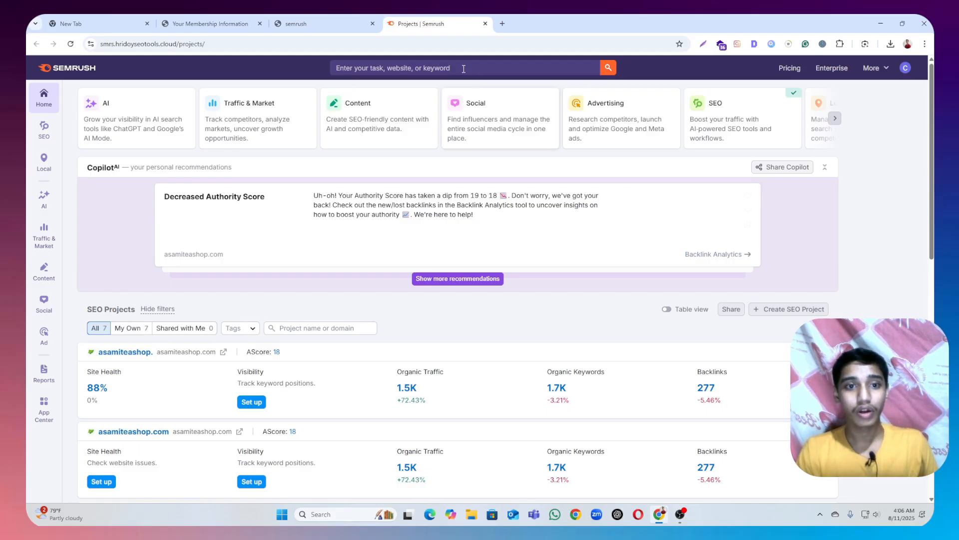
Look up the keyword "black seed oil" and set its overview's country to United Kingdom.
left_click(447, 65)
type("black seed oil")
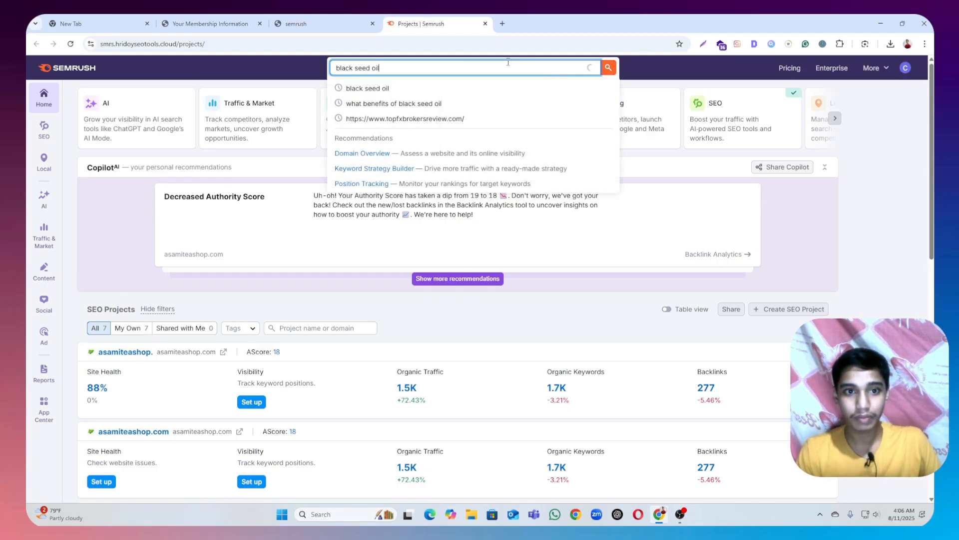
left_click(608, 69)
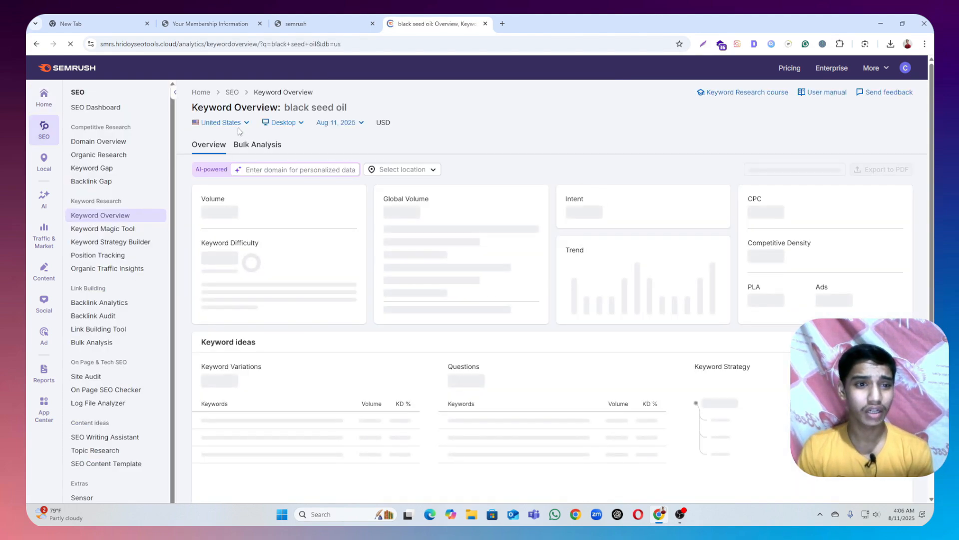
left_click(246, 123)
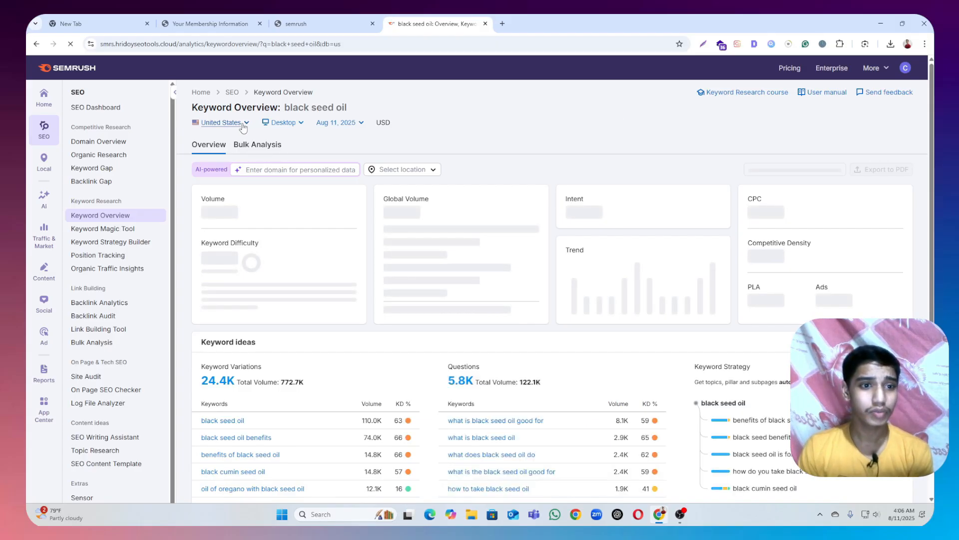
left_click(222, 170)
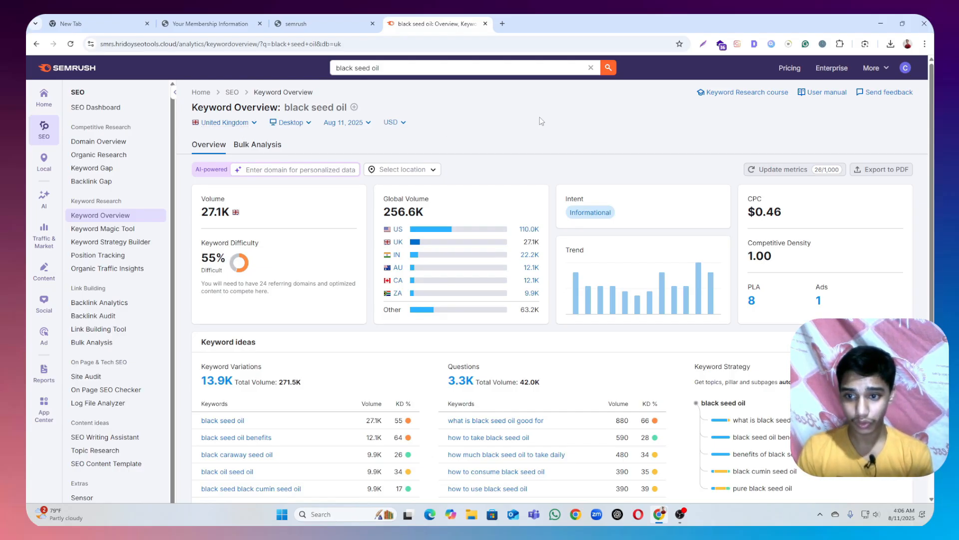
Set the device for the black seed oil keyword overview to Mobile.
left_click(227, 123)
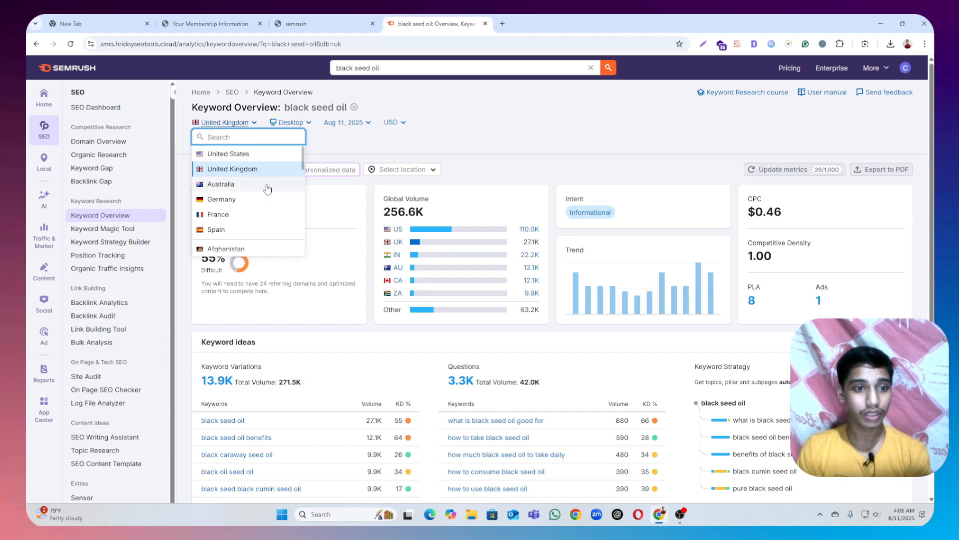
left_click(497, 127)
left_click(290, 123)
left_click(287, 155)
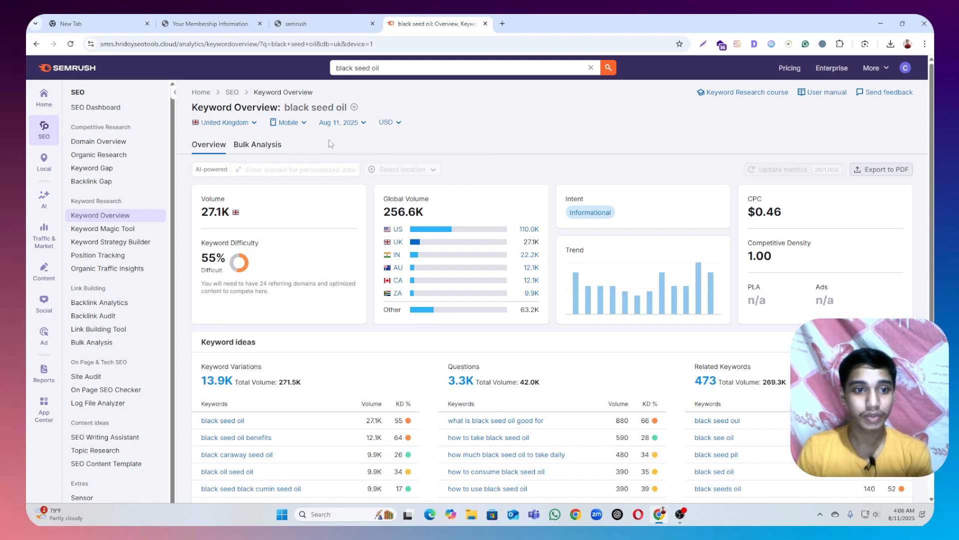
Examine the keyword's United Kingdom search volume and its Global Volume figures.
scroll(310, 141, "down", 1)
left_click_drag(198, 168, 232, 167)
scroll(481, 103, "up", 1)
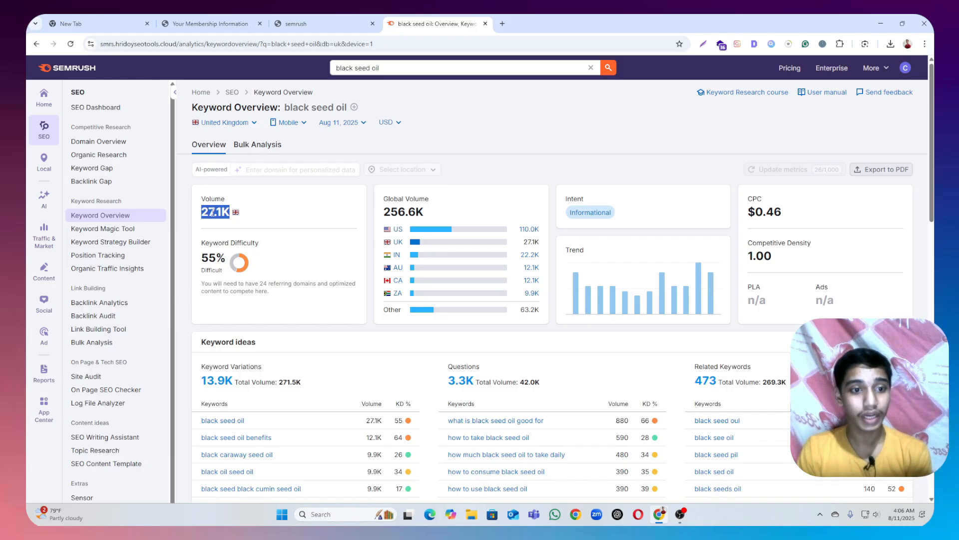
left_click(512, 119)
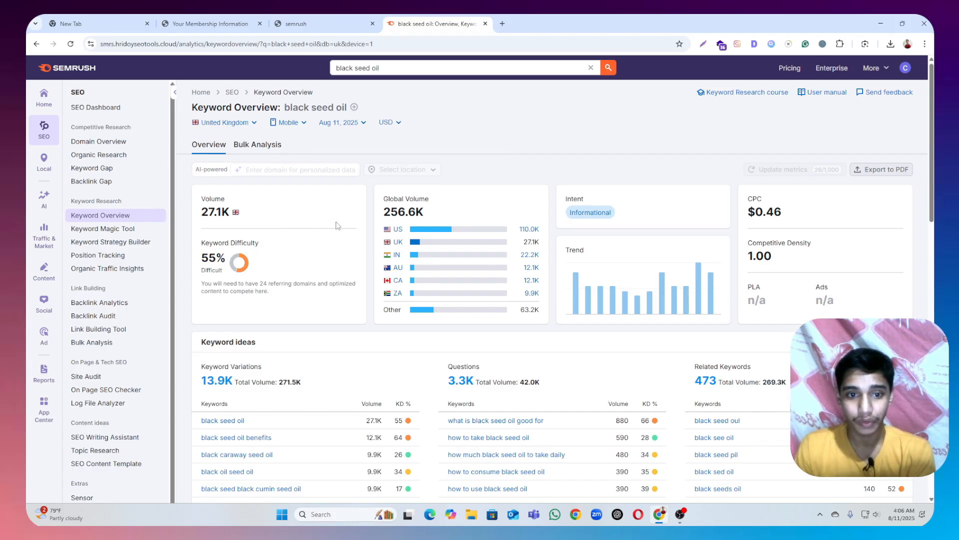
left_click_drag(384, 199, 430, 200)
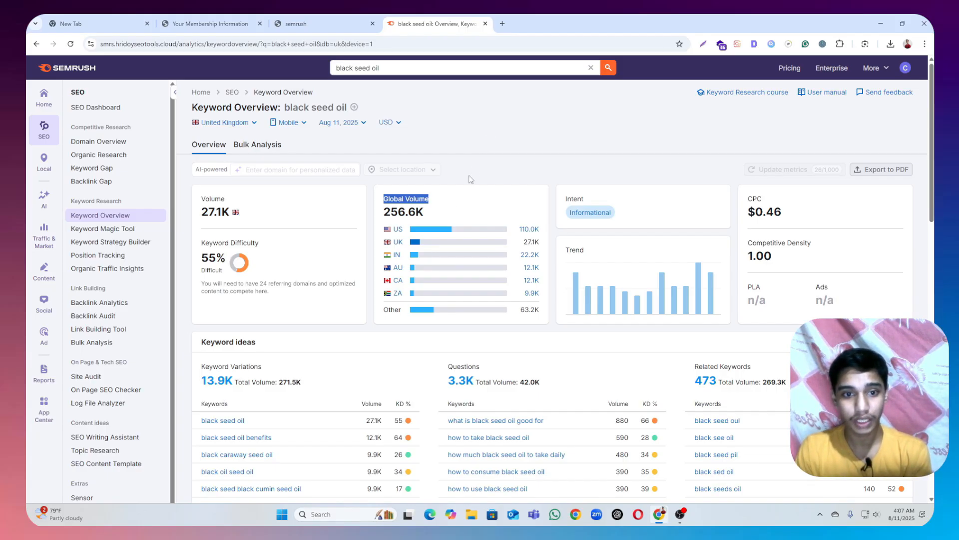
left_click_drag(385, 216, 425, 215)
left_click(500, 151)
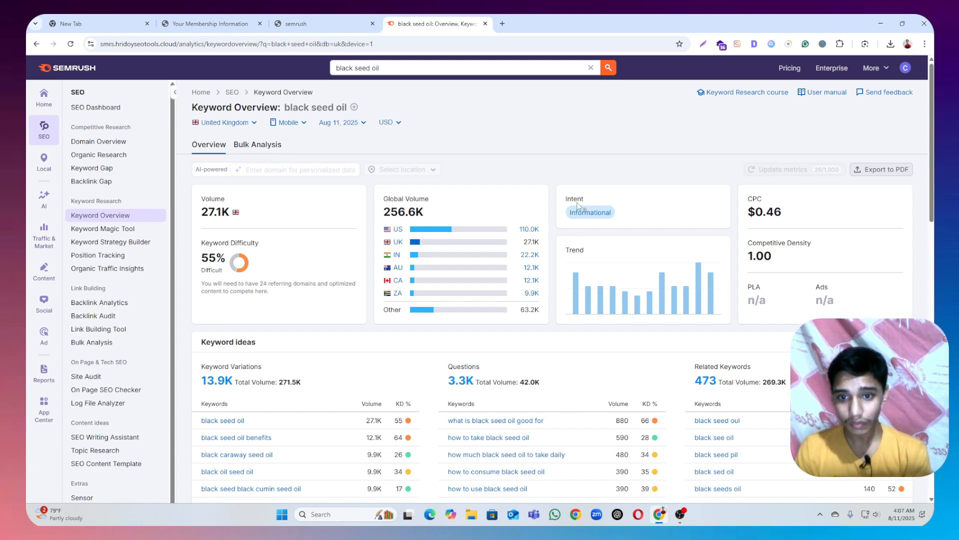
Examine the Intent classification of the searched keyword alongside the query itself.
left_click_drag(565, 199, 591, 197)
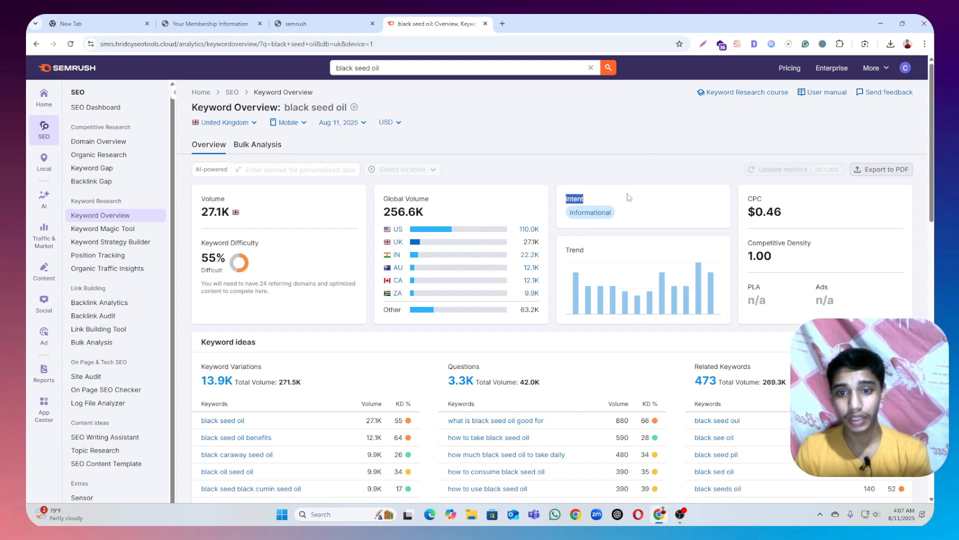
left_click(636, 134)
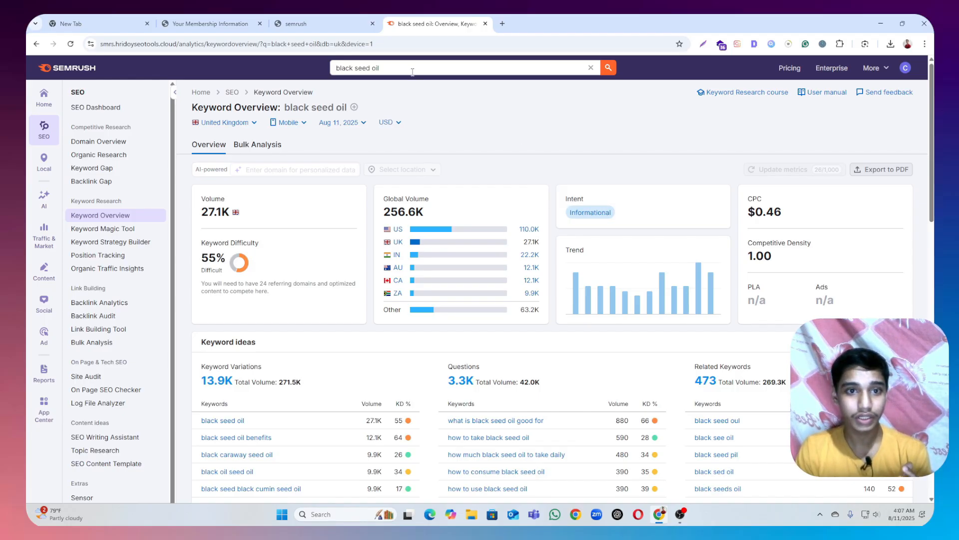
left_click_drag(384, 67, 338, 70)
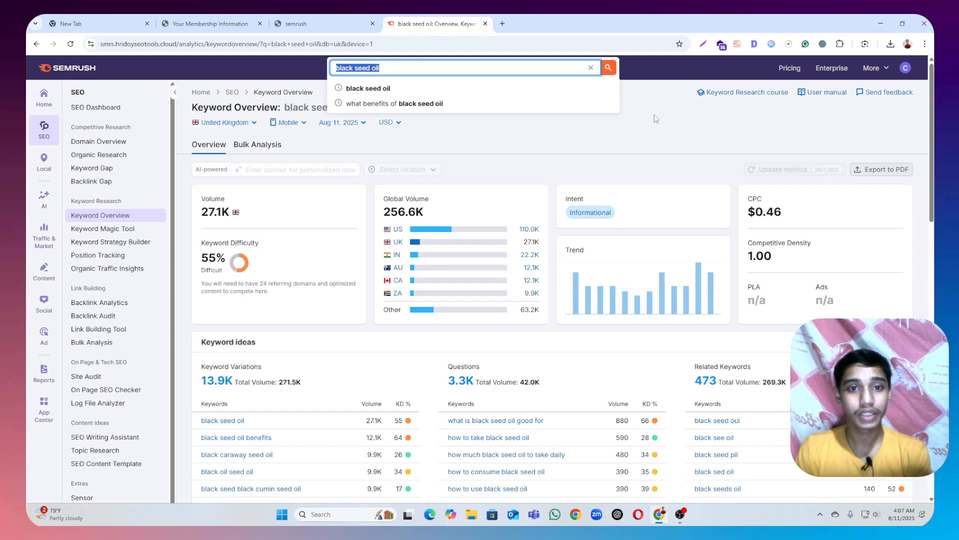
scroll(662, 118, "down", 1)
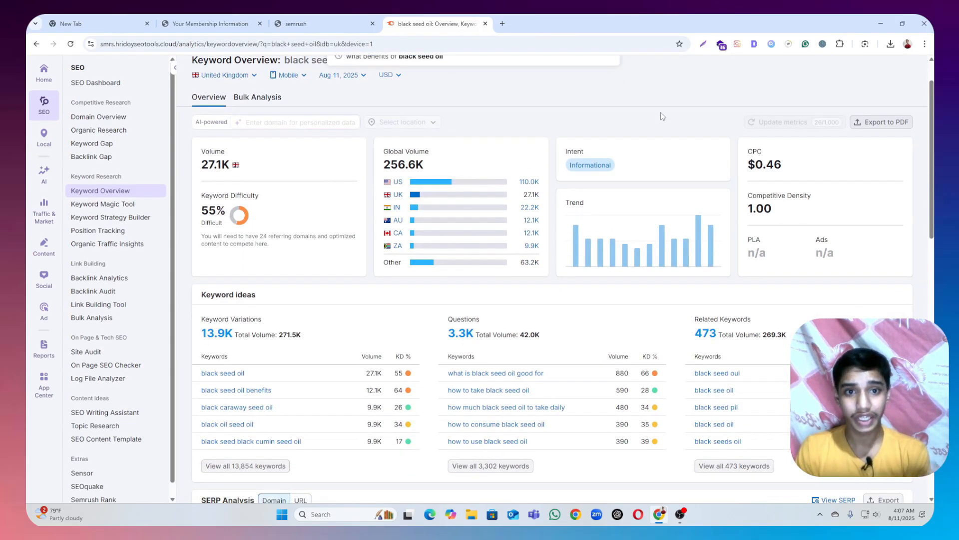
scroll(663, 117, "up", 1)
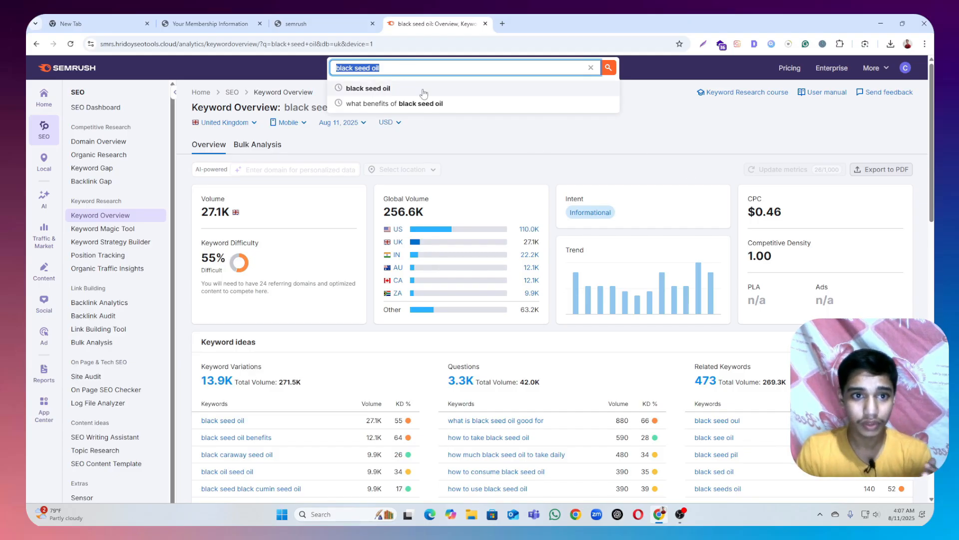
left_click(656, 136)
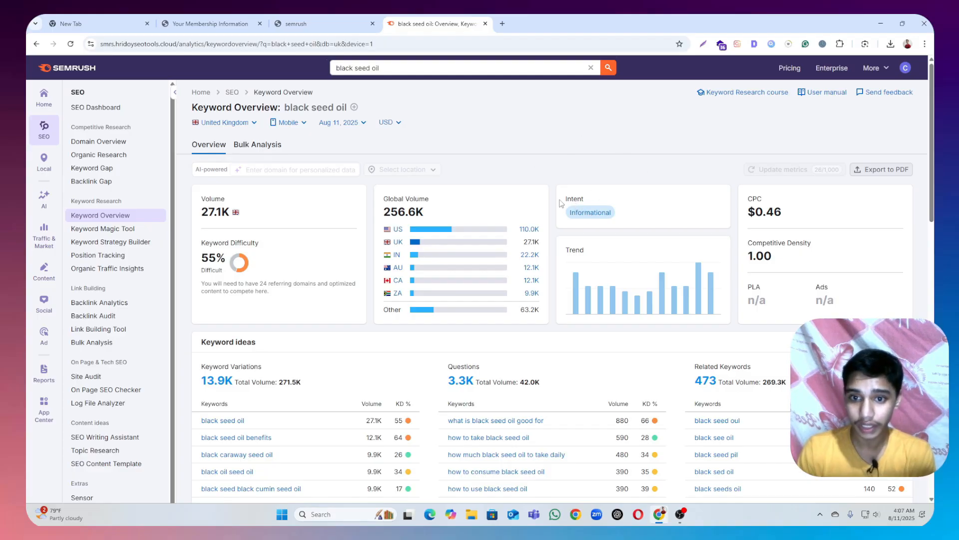
left_click_drag(563, 202, 598, 202)
left_click(651, 186)
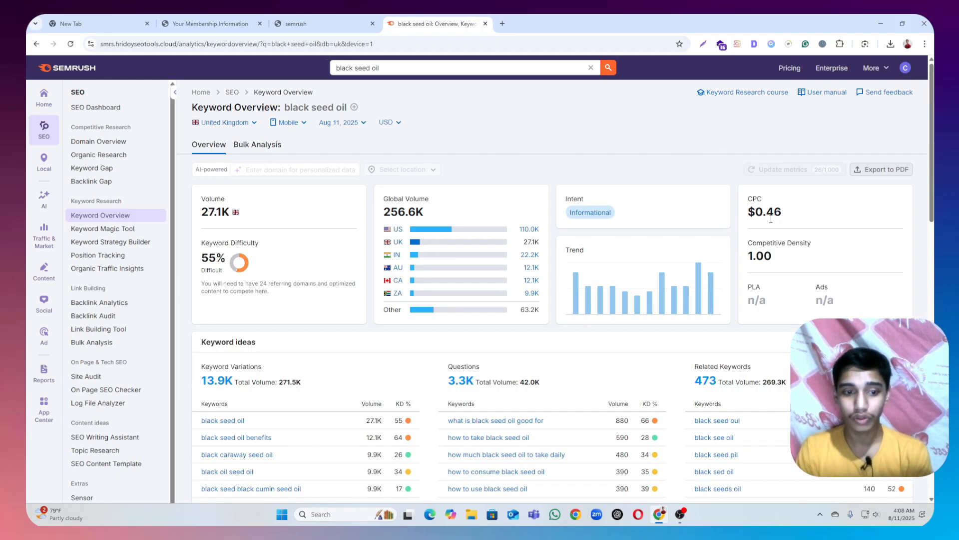
Open the full list of keyword variations for black seed oil from the Keyword ideas section.
scroll(379, 257, "down", 1)
scroll(379, 258, "down", 3)
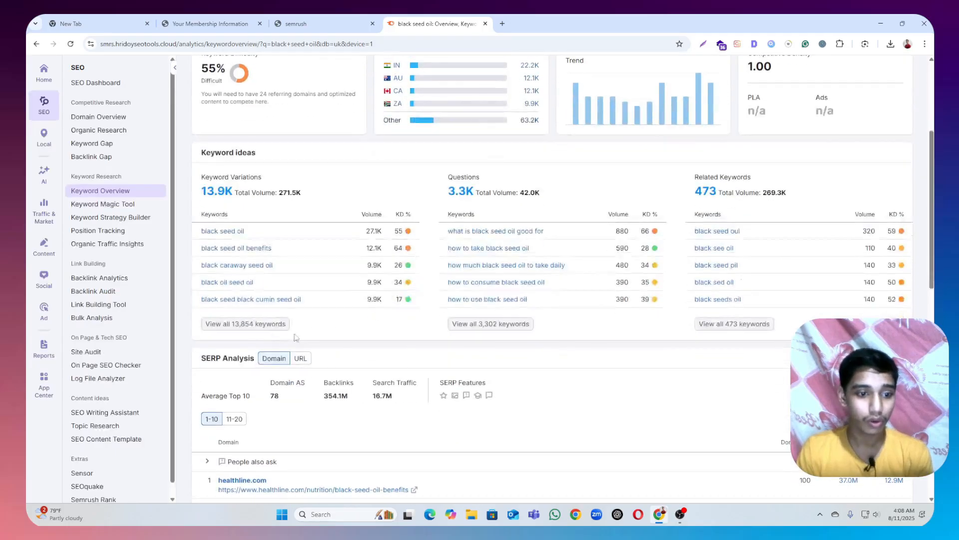
left_click(248, 325)
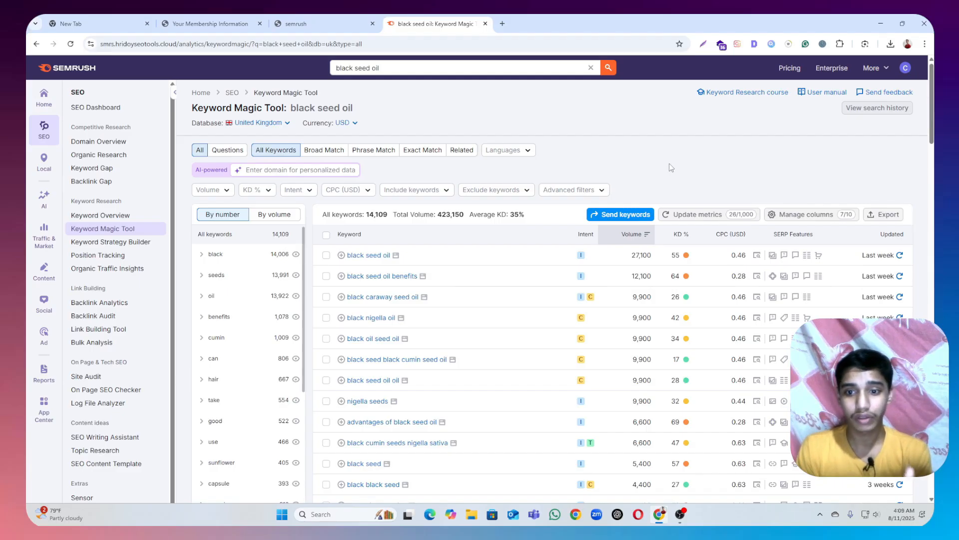
Filter the keyword list by keyword difficulty to Easy (15–29%).
scroll(660, 182, "down", 1)
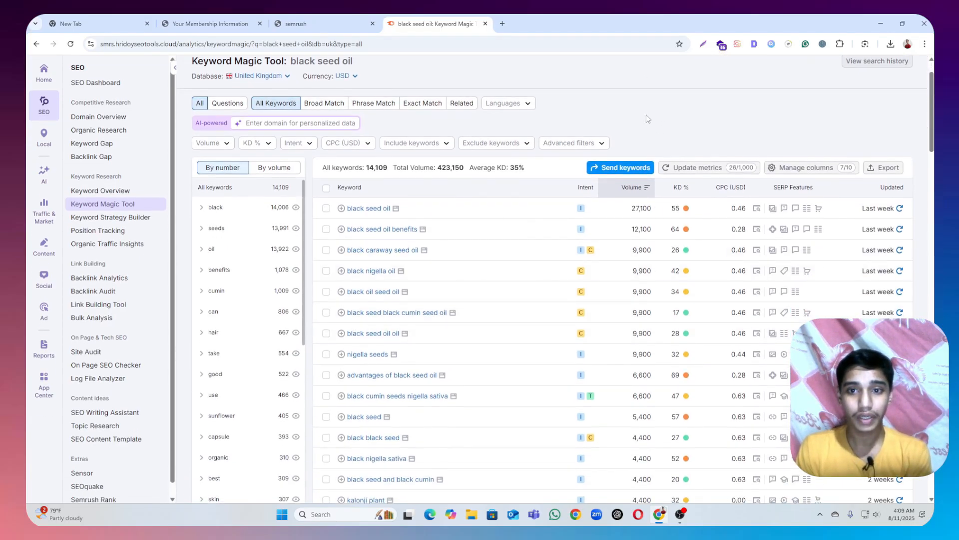
scroll(647, 116, "up", 1)
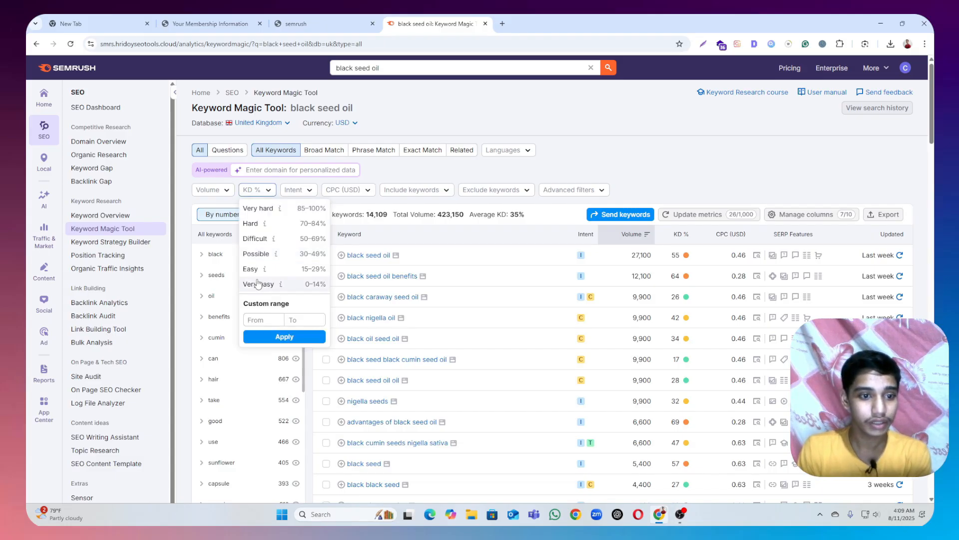
left_click(280, 269)
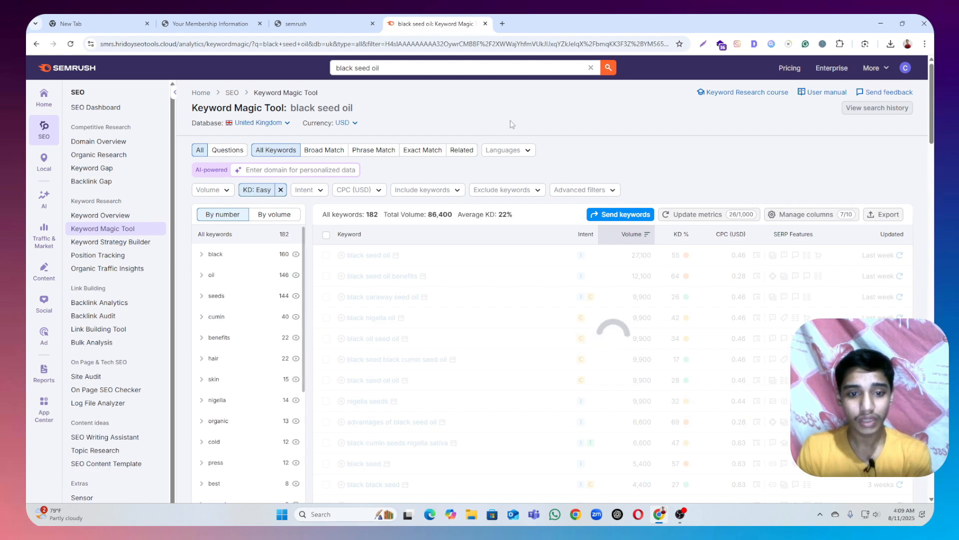
Select all listed easy keywords and export the selection as an XLSX file.
left_click(326, 236)
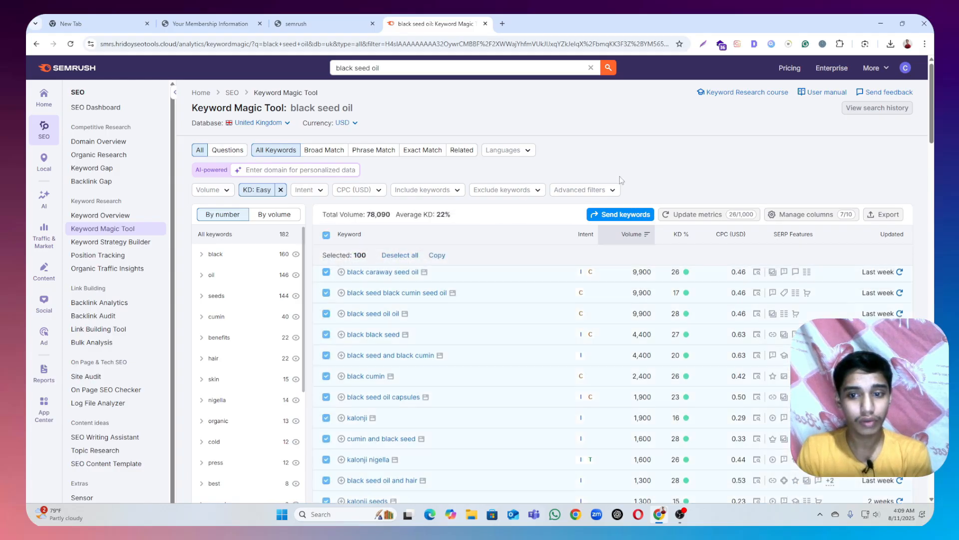
left_click(887, 215)
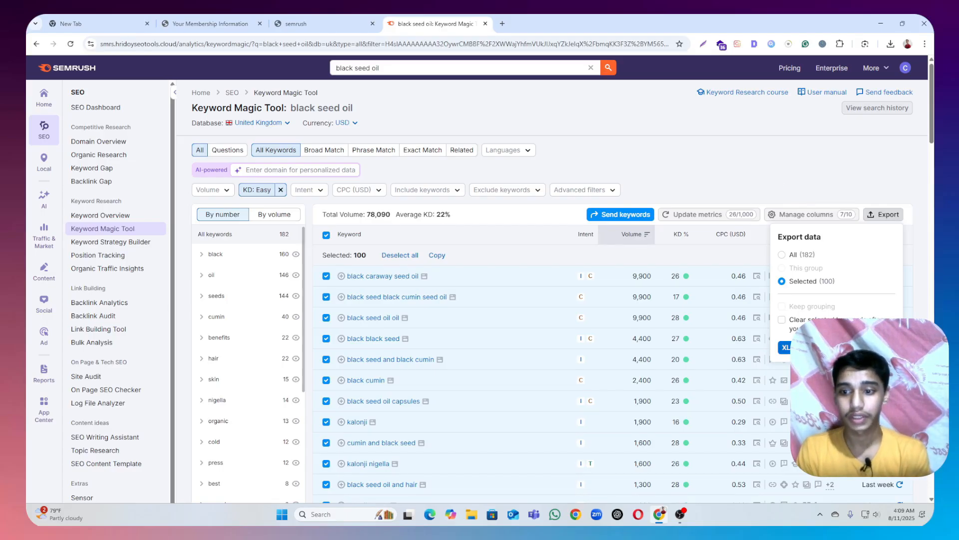
left_click(793, 347)
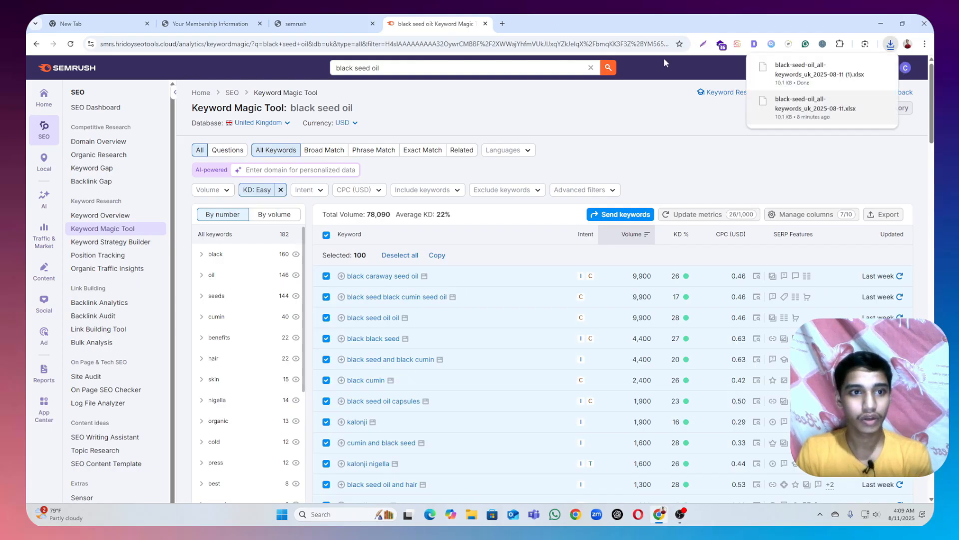
Open the "Keyword research" spreadsheet in Google Sheets in a new tab and begin importing a file by upload.
left_click(502, 23)
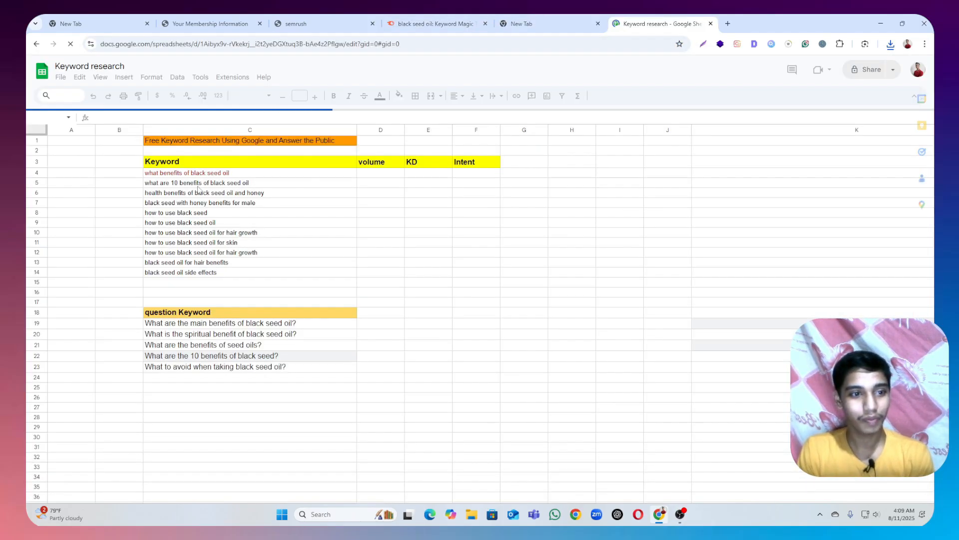
left_click(61, 77)
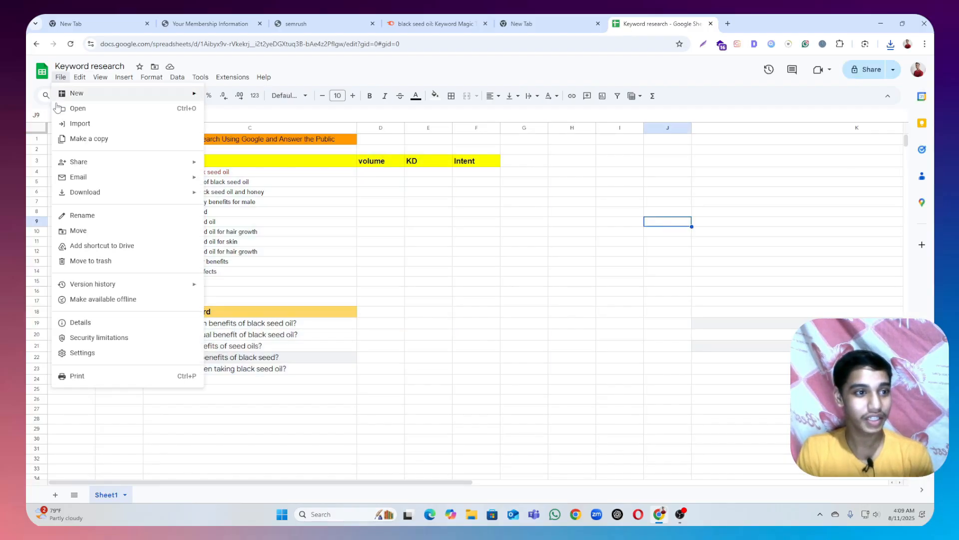
left_click(79, 124)
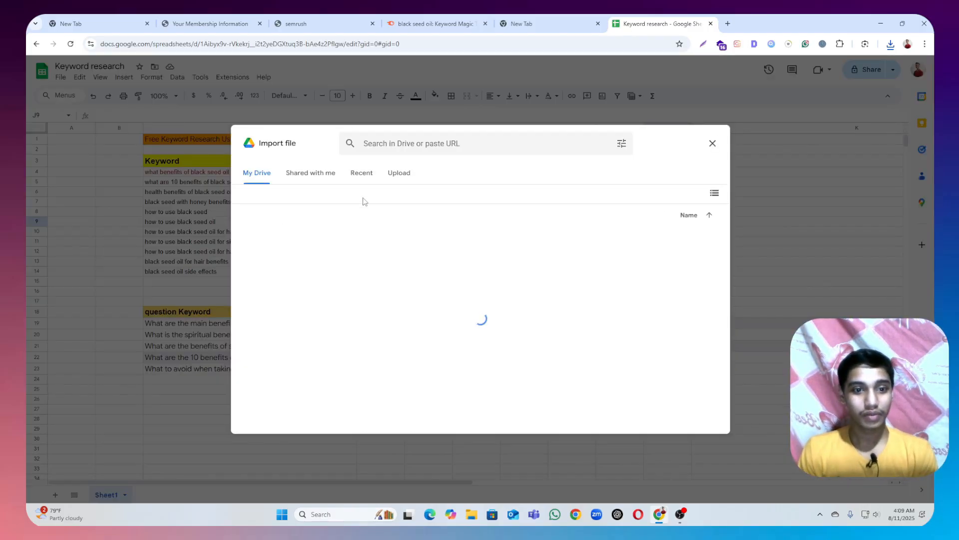
left_click(398, 173)
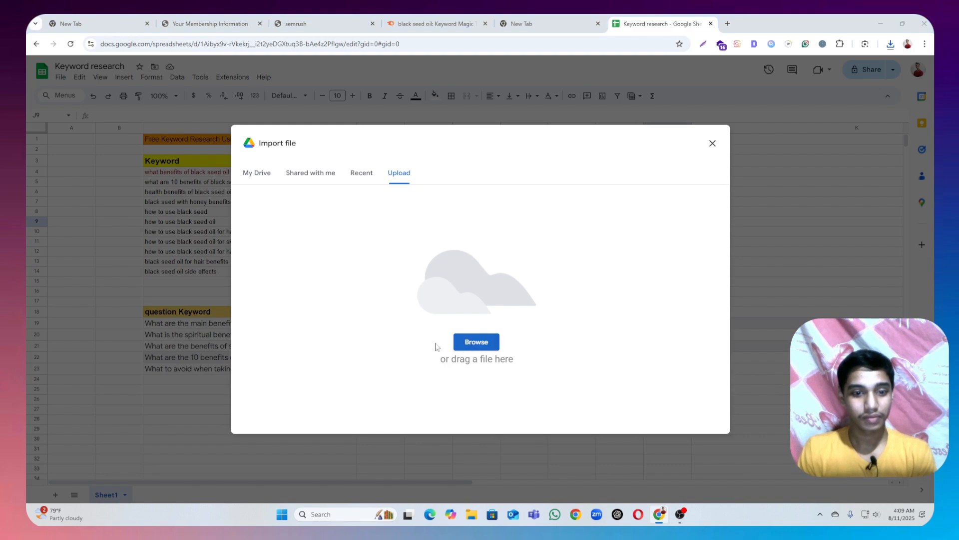
Import black-seed-oil_all-keywords_uk_2025-08-11 (1).xlsx as a new spreadsheet and open it.
left_click(463, 343)
left_click(143, 131)
left_click(479, 377)
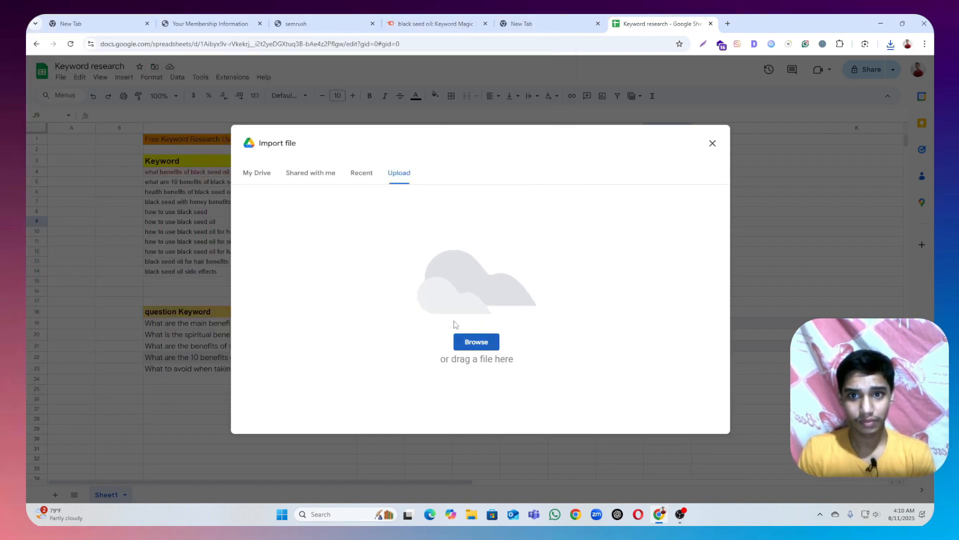
left_click(497, 328)
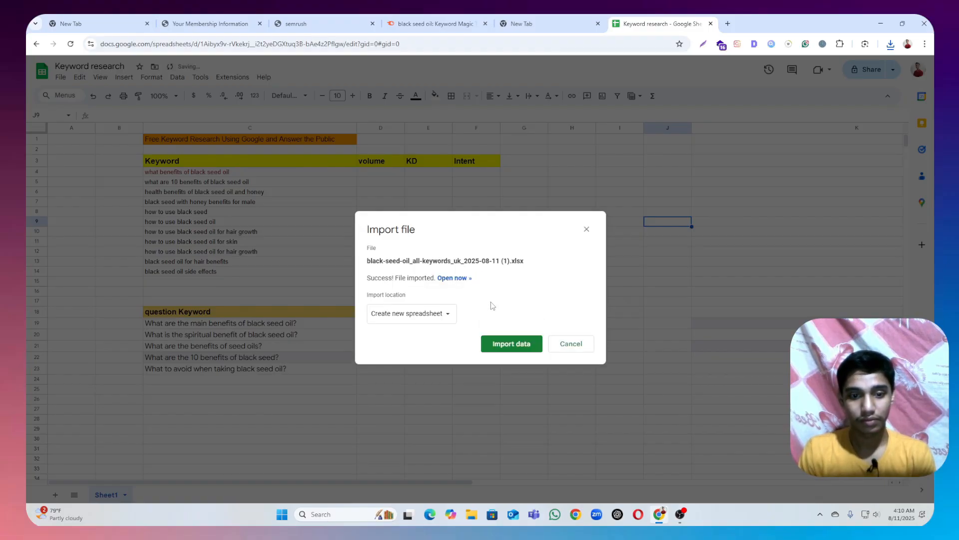
left_click(454, 278)
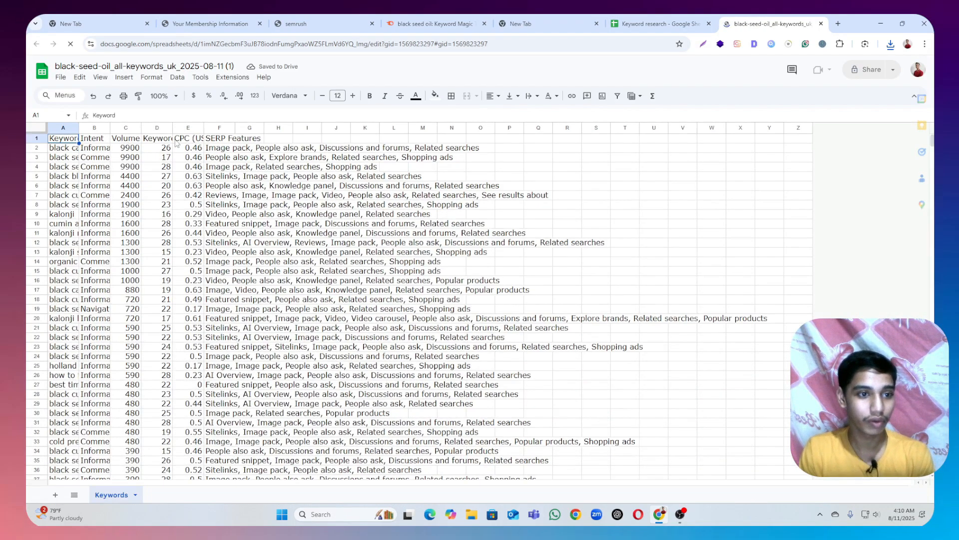
Clear the CPC and SERP Features data from column E onward, leaving only the first four columns.
left_click_drag(188, 138, 730, 229)
key("Delete")
scroll(550, 240, "up", 20)
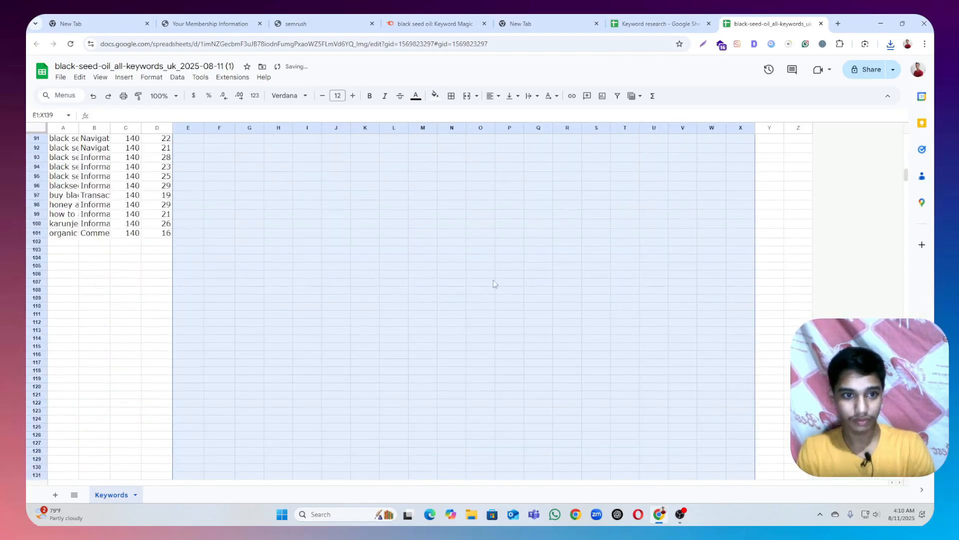
scroll(350, 240, "up", 4)
left_click(336, 233)
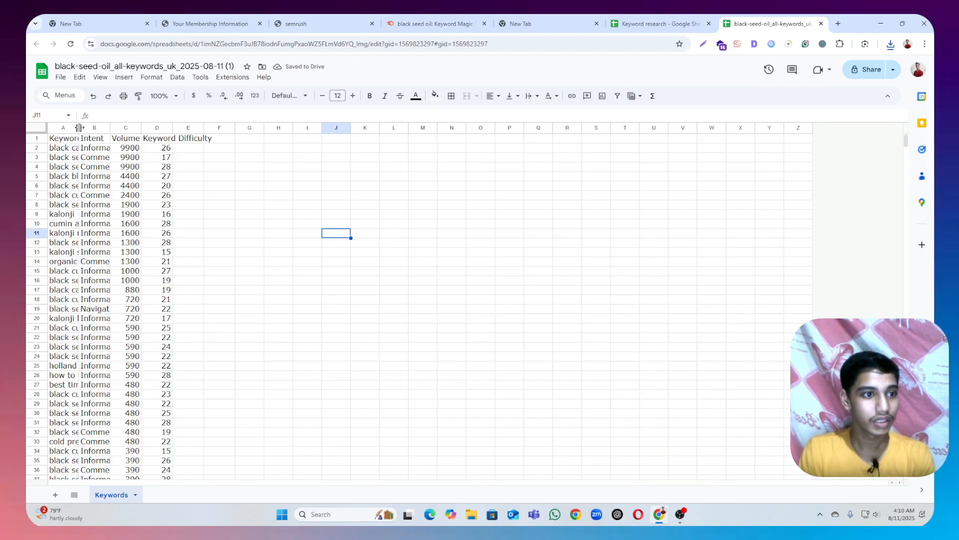
Widen the Keyword, Intent, Volume and Keyword Difficulty columns so their full contents fit.
left_click_drag(235, 128, 227, 157)
left_click_drag(259, 127, 584, 129)
left_click(598, 167)
left_click_drag(464, 128, 591, 140)
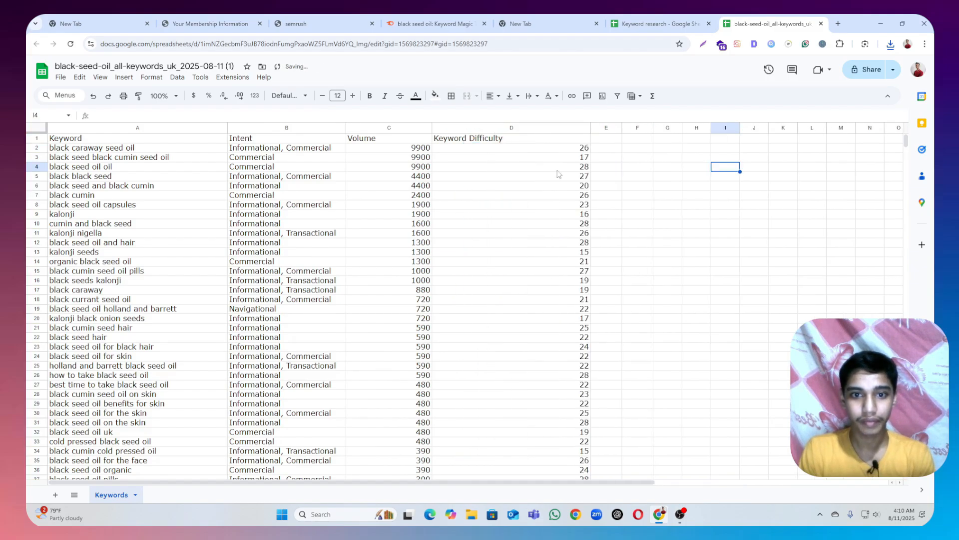
Convert the keyword data in A1:E101, including the header row, to a table.
left_click(694, 275)
left_click_drag(96, 140, 606, 240)
scroll(647, 384, "down", 9)
scroll(649, 252, "up", 10)
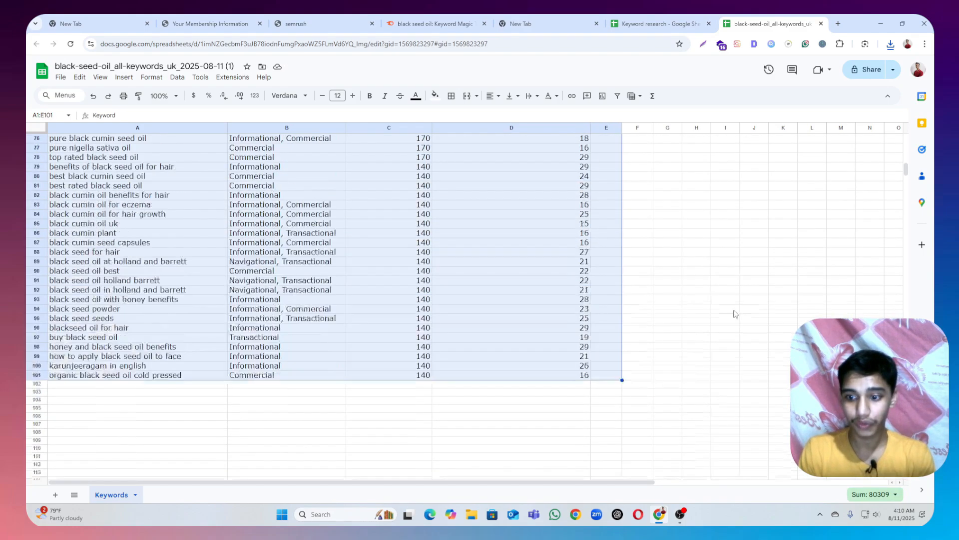
scroll(624, 240, "up", 8)
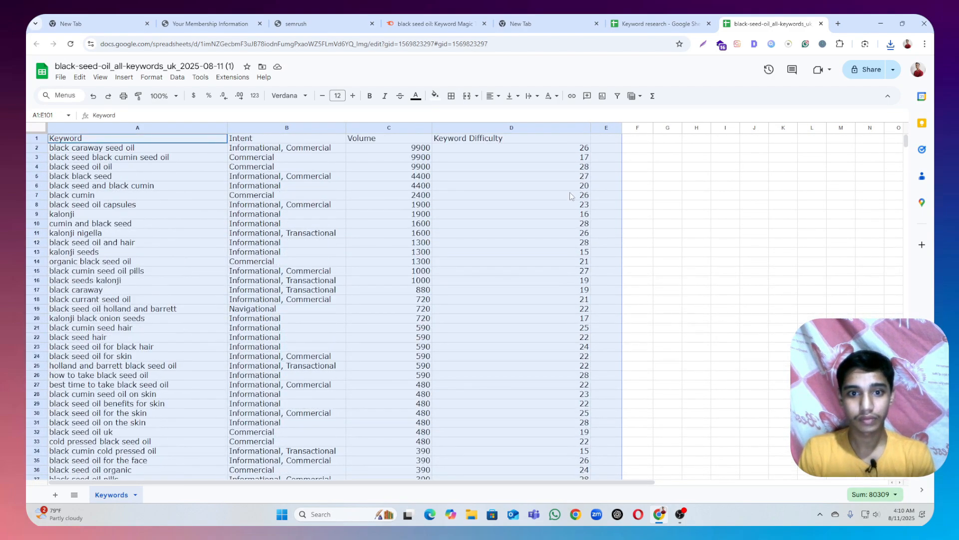
scroll(572, 195, "down", 20)
scroll(600, 298, "up", 4)
right_click(568, 294)
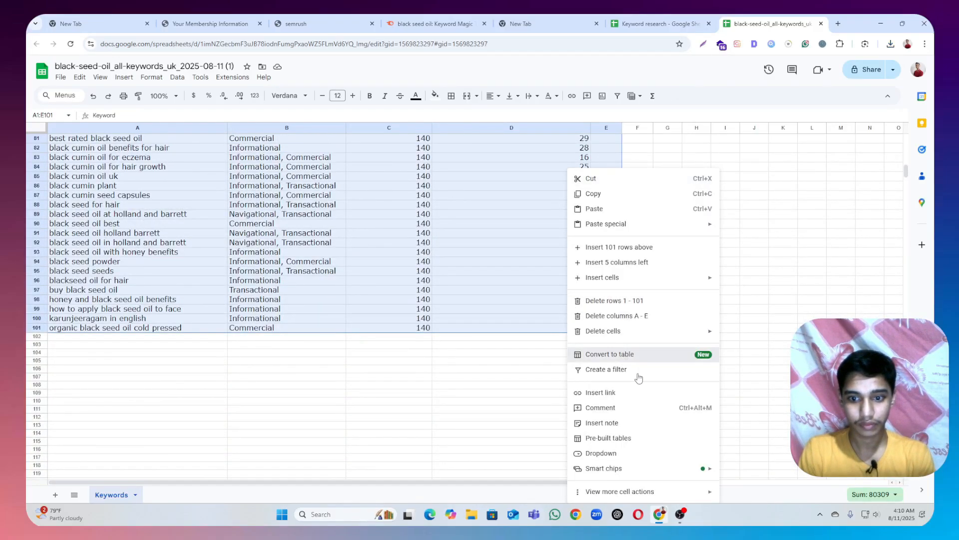
left_click(638, 354)
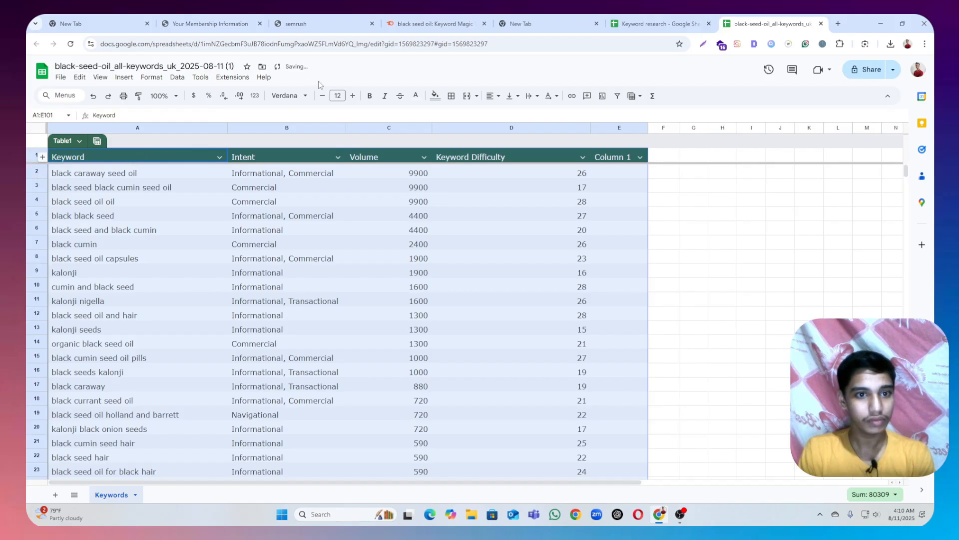
Apply all borders to the cells of the keyword table and deselect it.
left_click(451, 96)
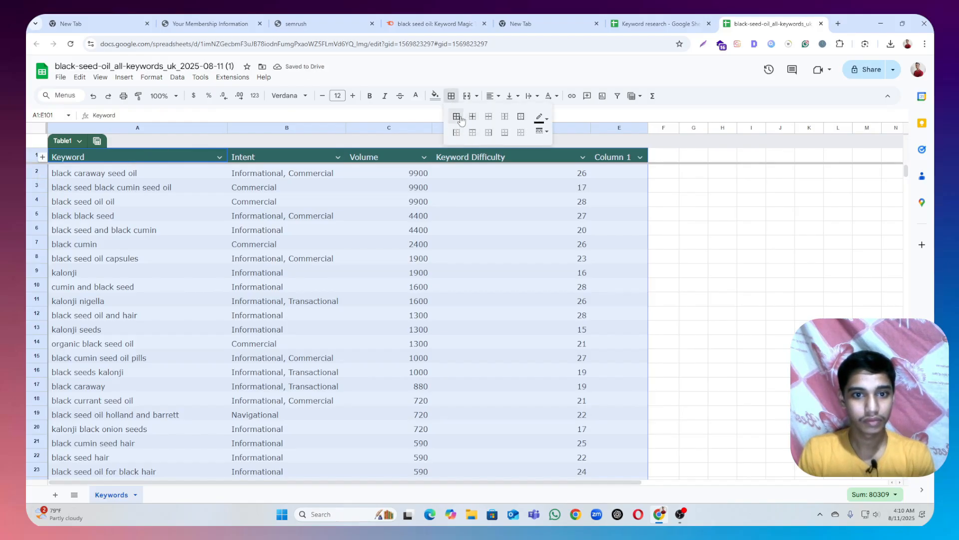
left_click(457, 117)
left_click(749, 270)
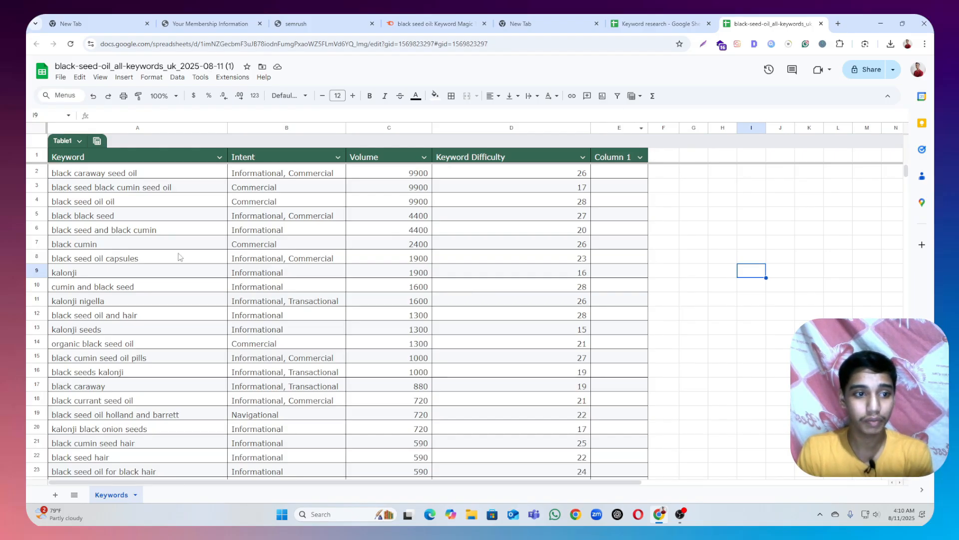
scroll(154, 233, "down", 1)
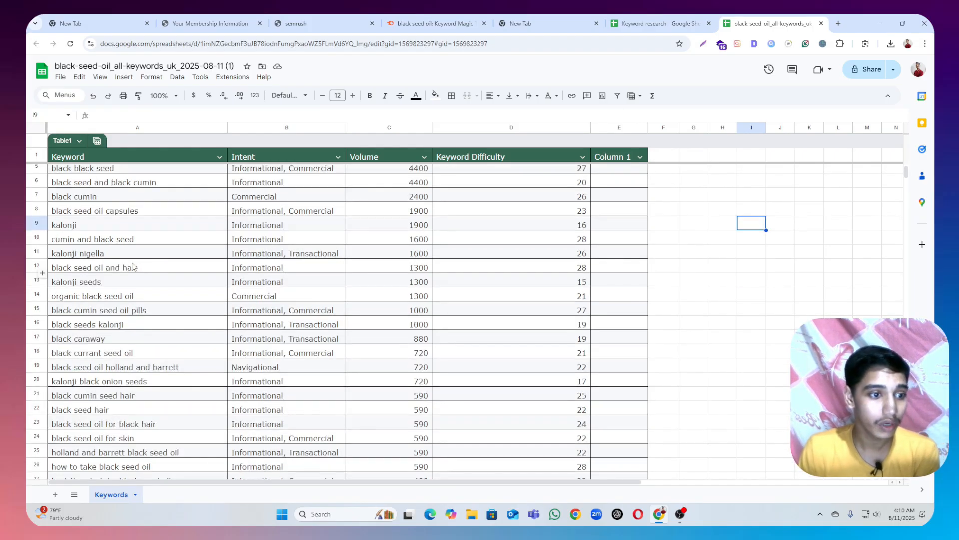